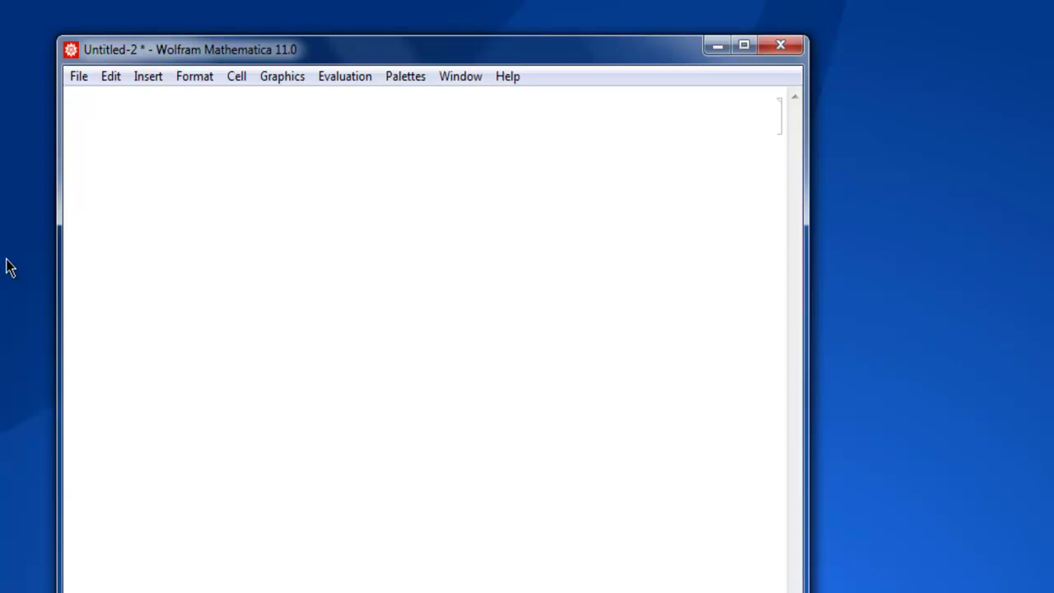
Enter and evaluate alist = {1, 4, 6, 8, 8, 12, 14}, correcting a mistyped entry.
type("alist")
type(" =")
type("{")
type("1, 4,")
type("6")
type(", 8,")
type("6,")
key("BackSpace")
key("BackSpace")
type("8, ")
type("12, 14")
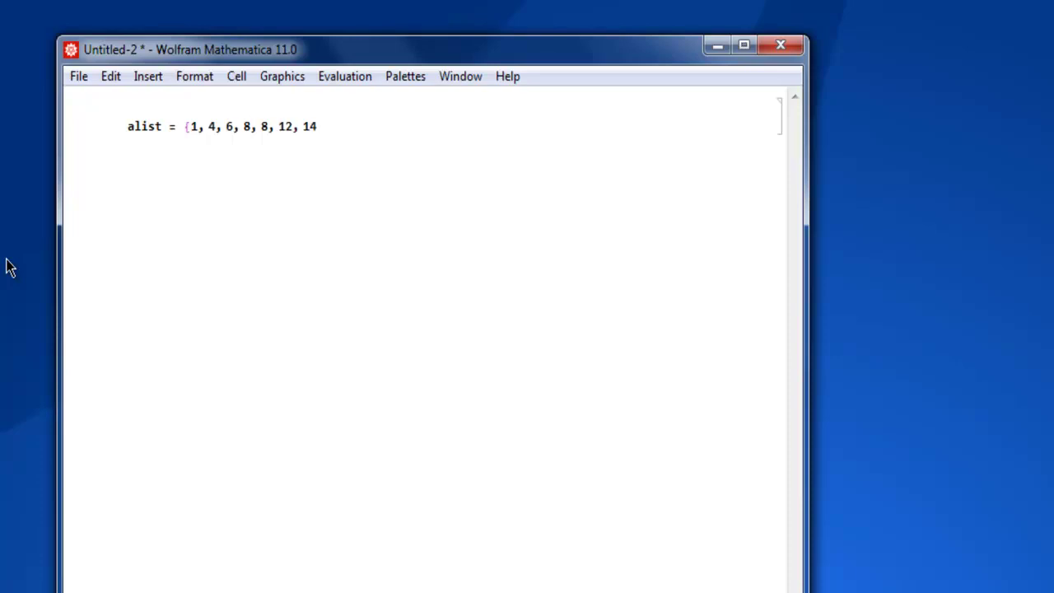
type("}")
key("shift+Return")
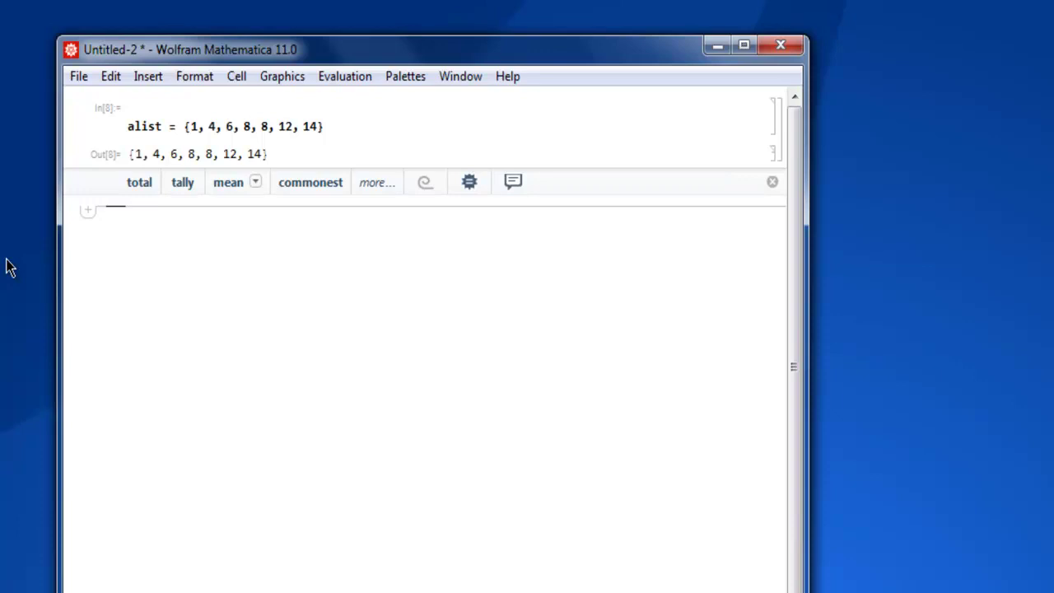
Evaluate Length[alist] in a new cell, returning 7.
key("Return")
type("Le")
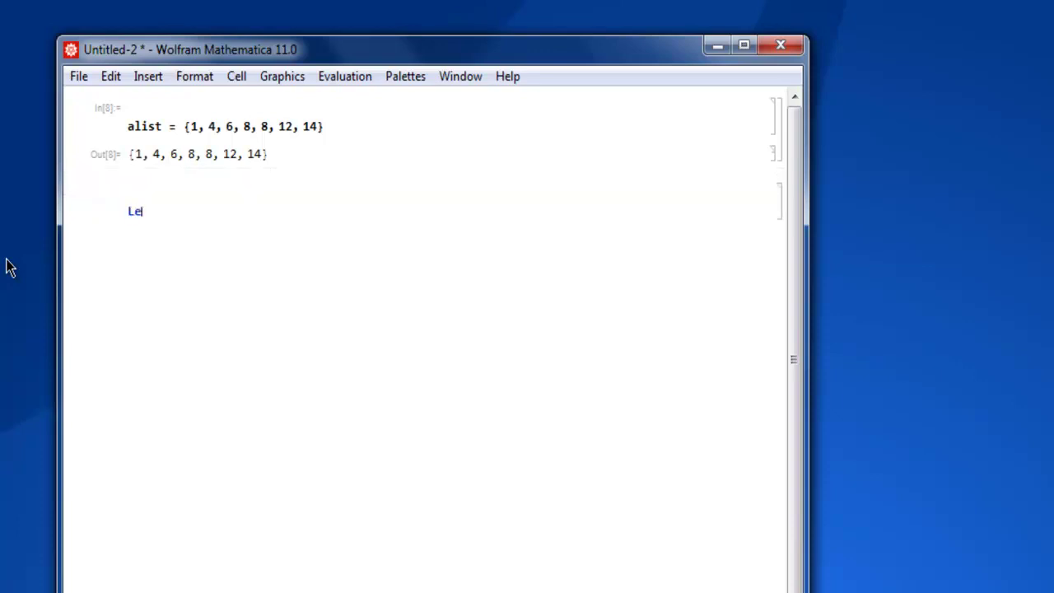
type("n")
key("Return")
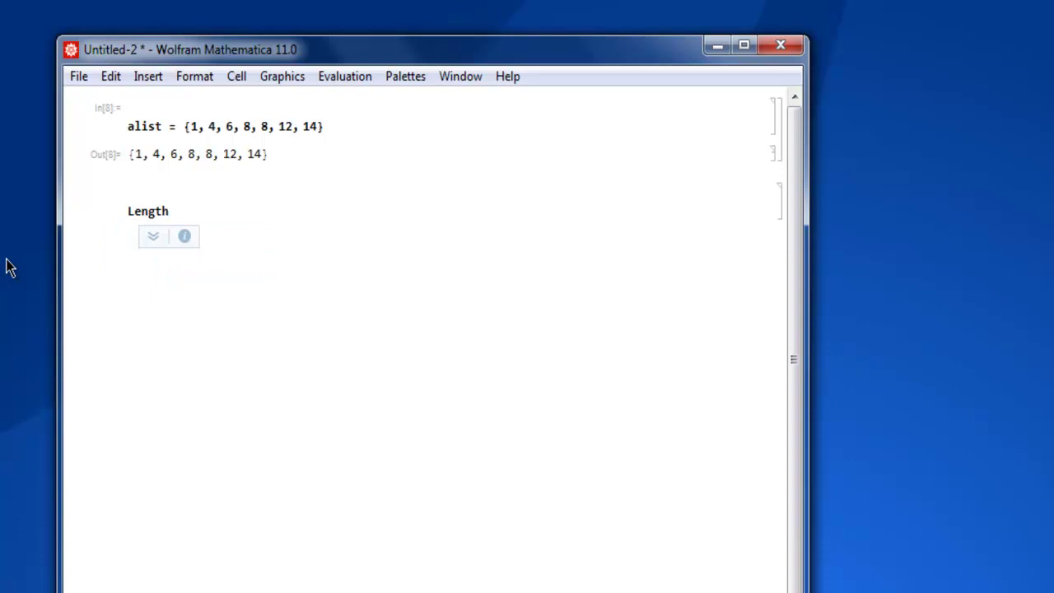
type("[al")
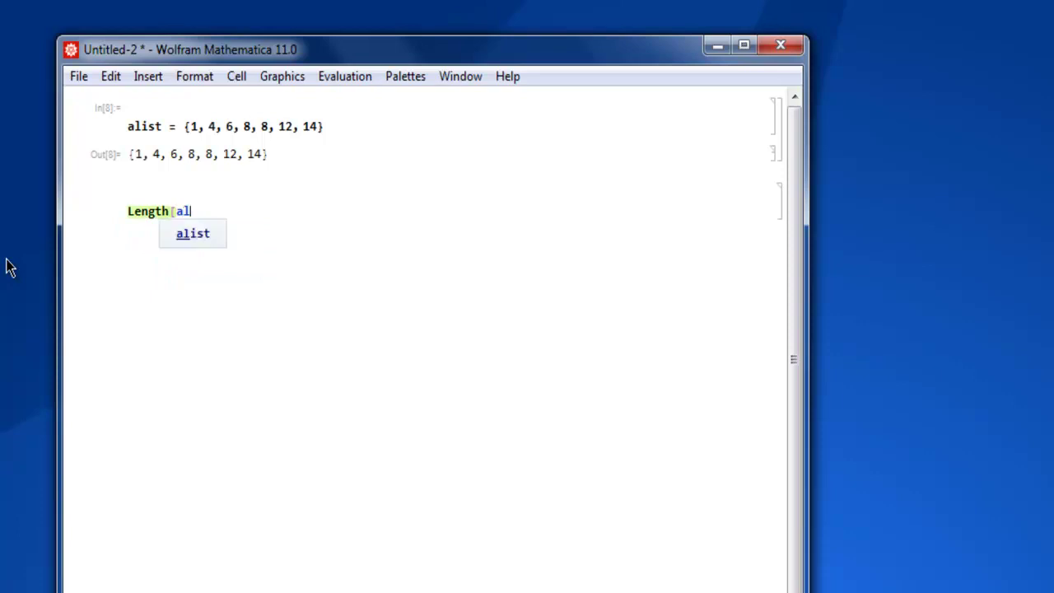
type("ist]")
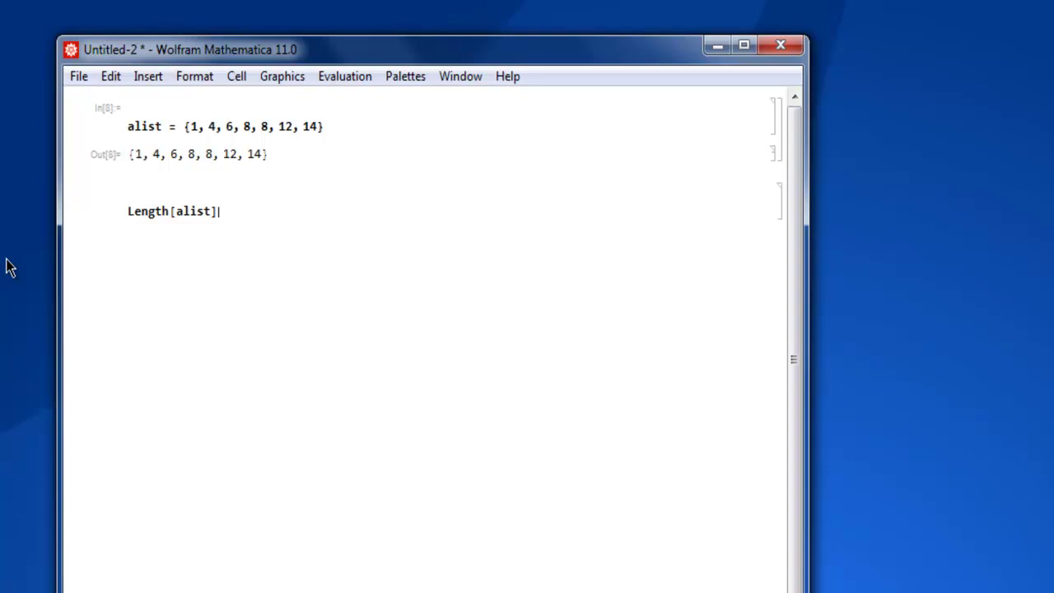
key("shift+Return")
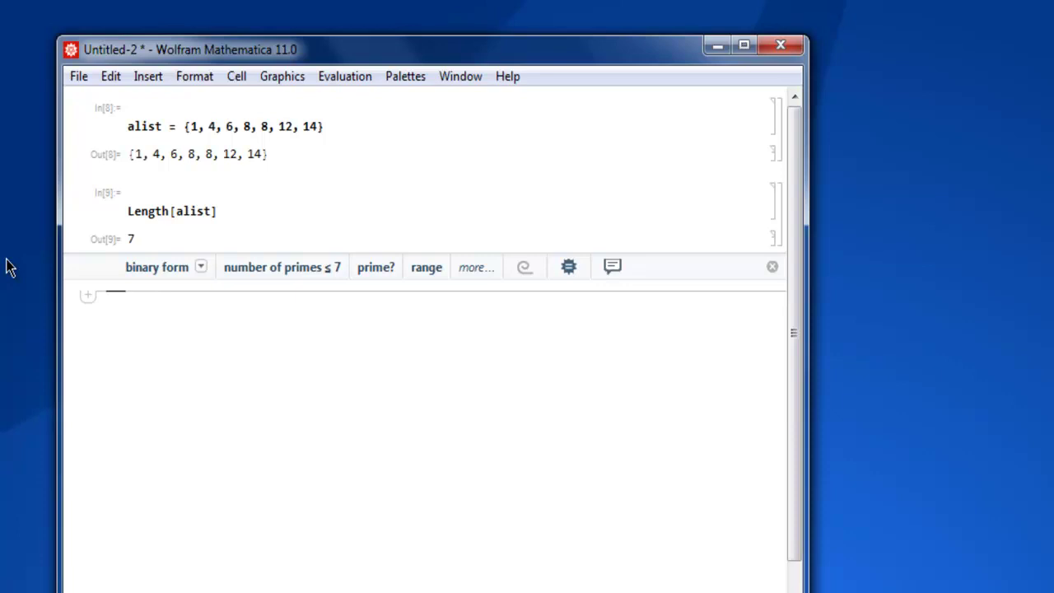
Evaluate Count[alist, 8] to get 2 occurrences of 8.
type("Count")
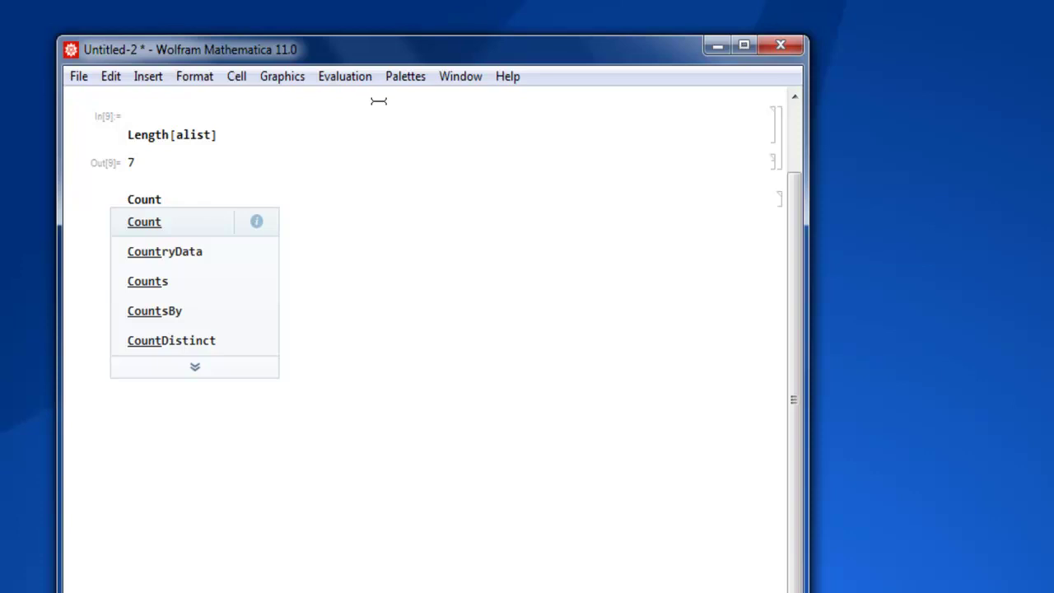
type("[alis")
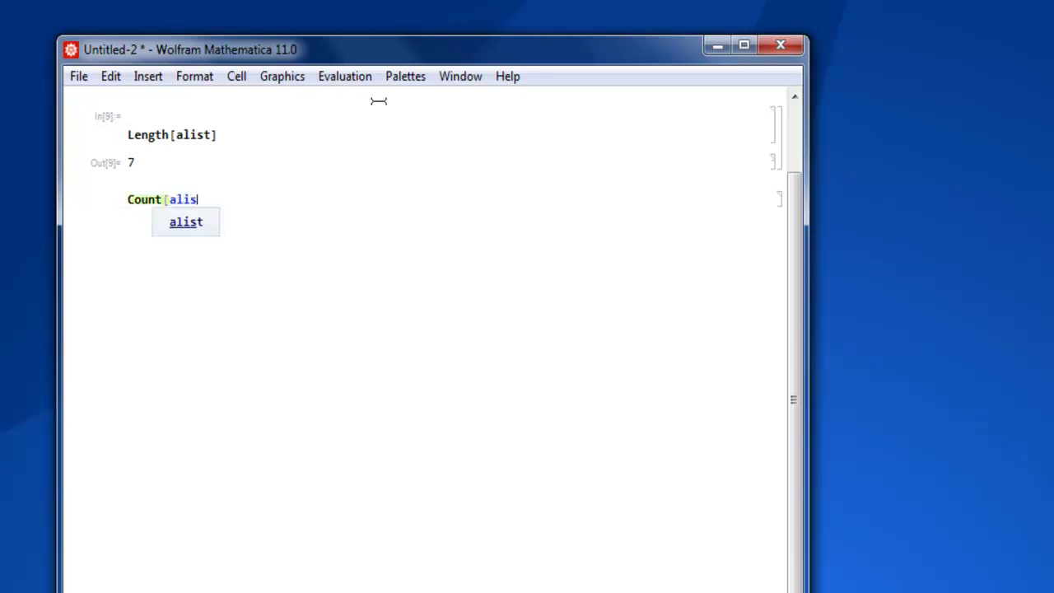
type("t, 8")
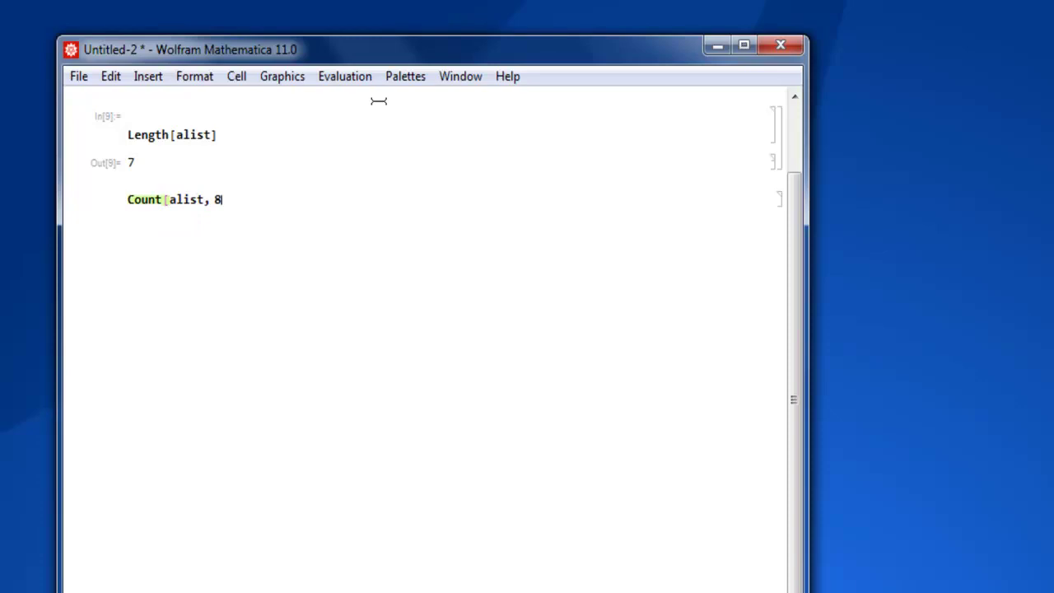
type("]")
key("shift+Return")
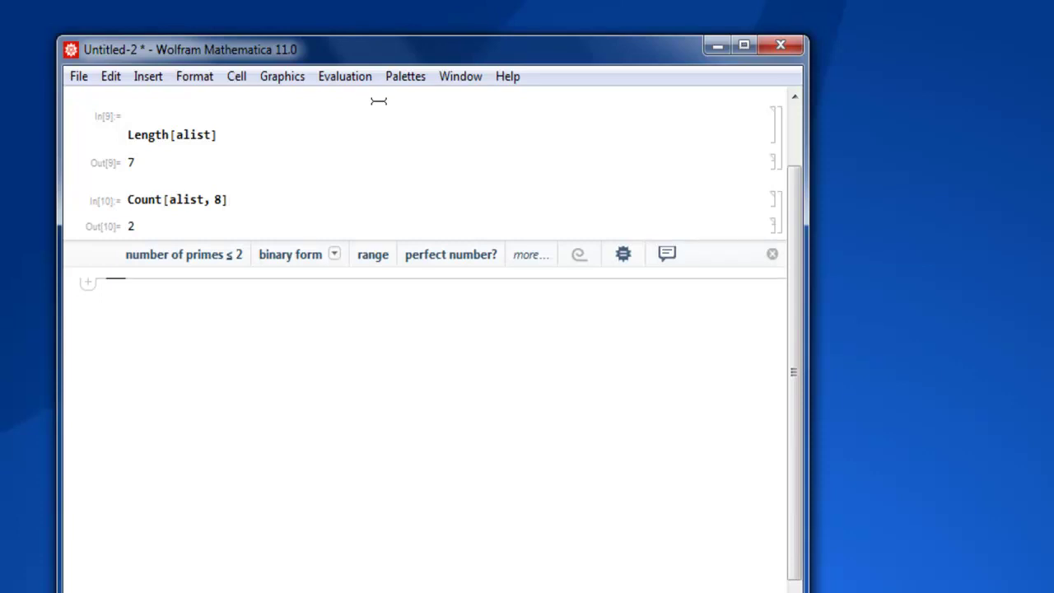
scroll(386, 260, "down", 3)
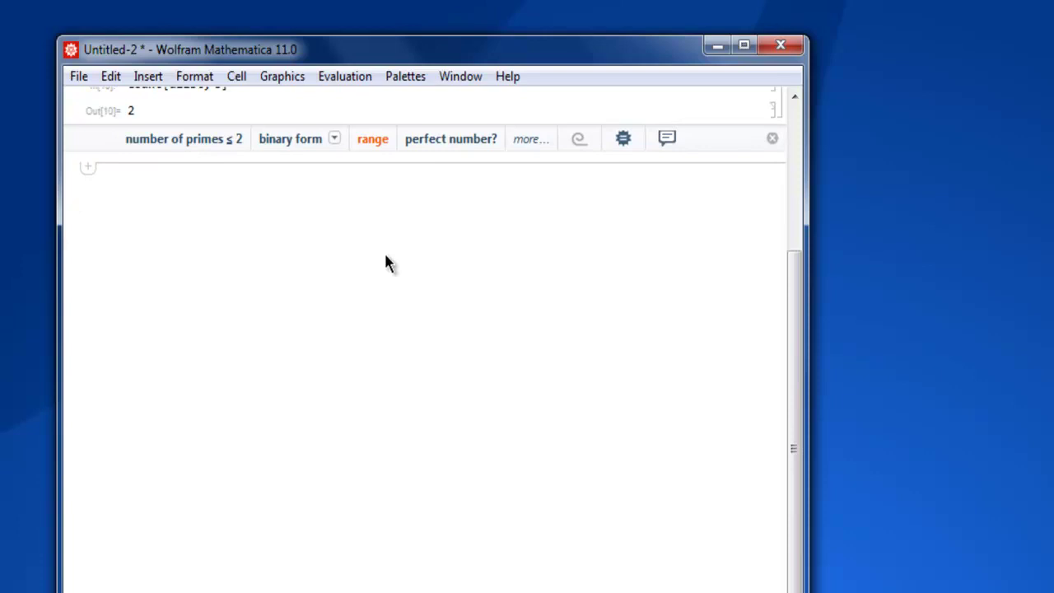
Evaluate Position[alist, 8] below the Count result, returning {{4}, {5}}.
left_click(386, 264)
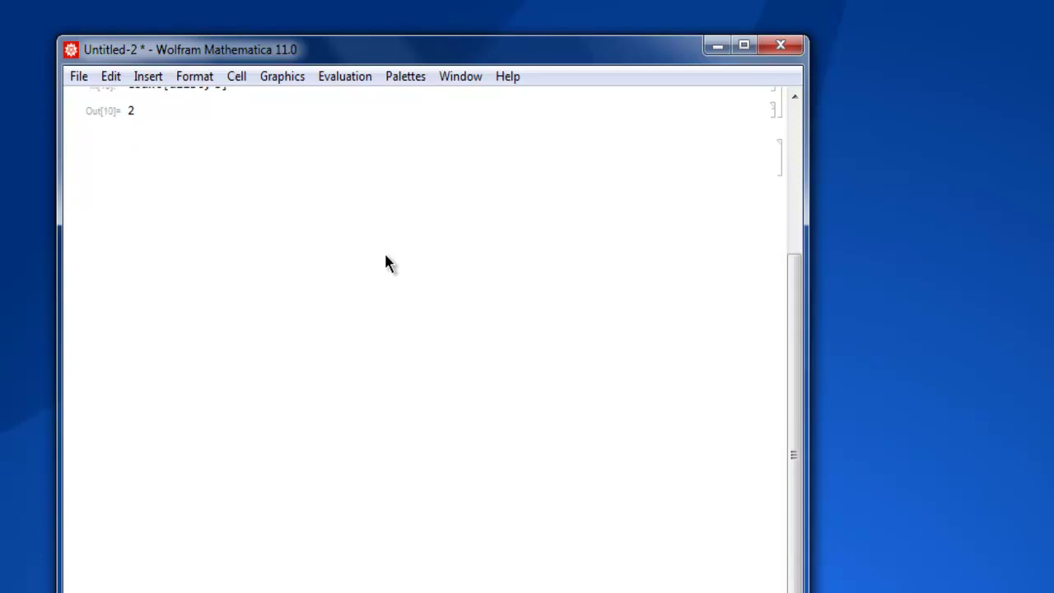
type("Posi")
key("Return")
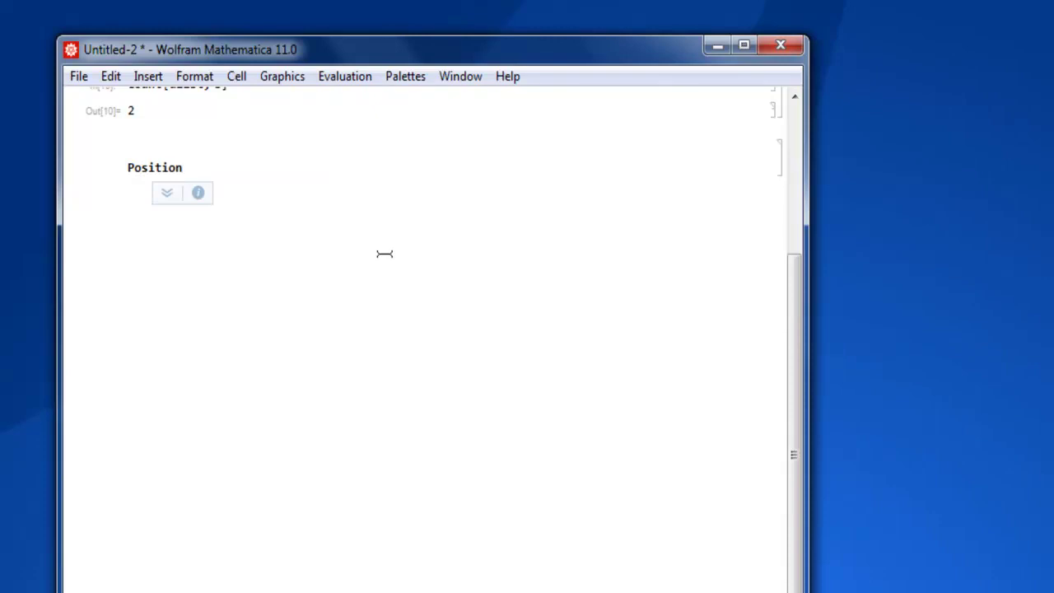
type("[alis")
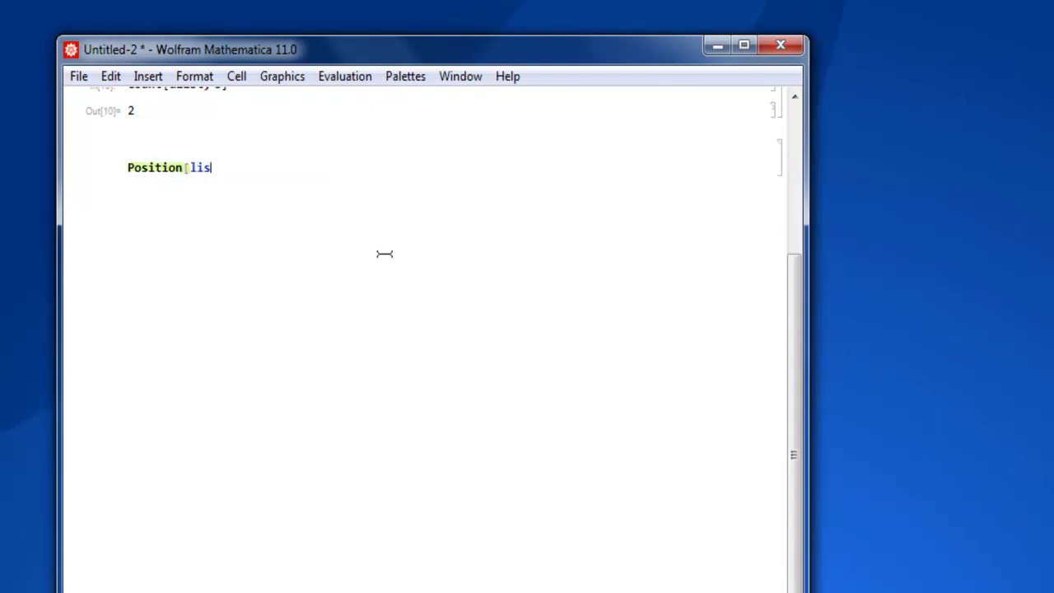
key("BackSpace")
key("BackSpace")
key("BackSpace")
type("alist,")
type(" 8")
type("]")
key("shift+Return")
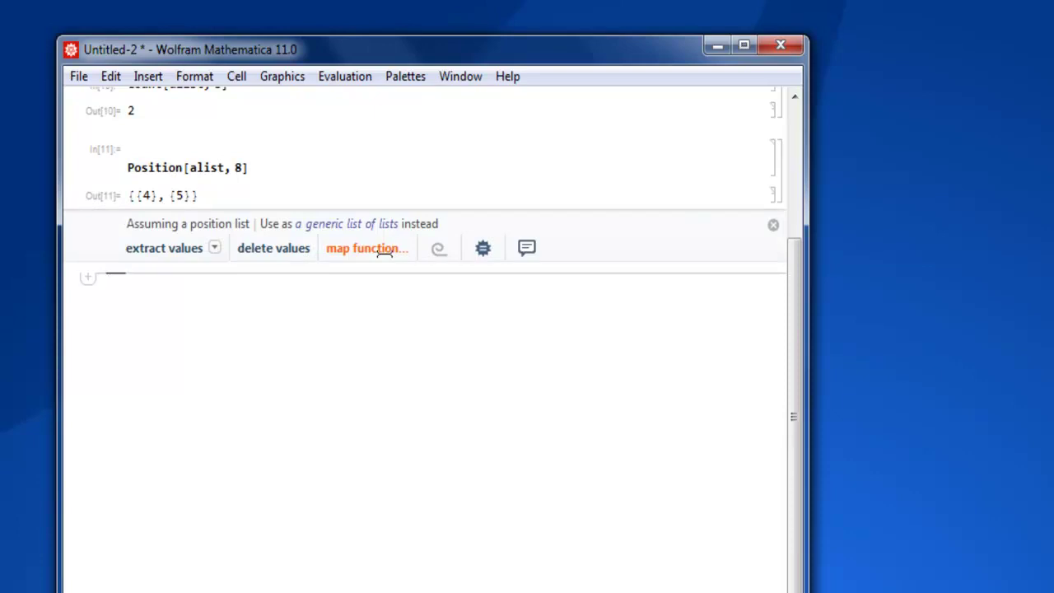
Evaluate Total[alist] to get 53, then look back at earlier cells.
left_click(385, 252)
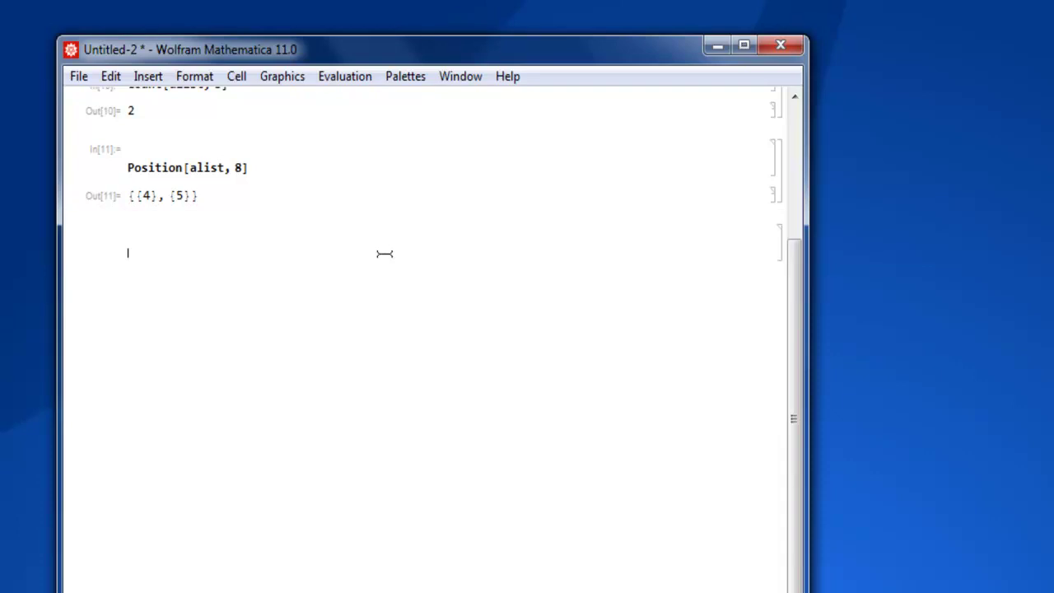
type("Total")
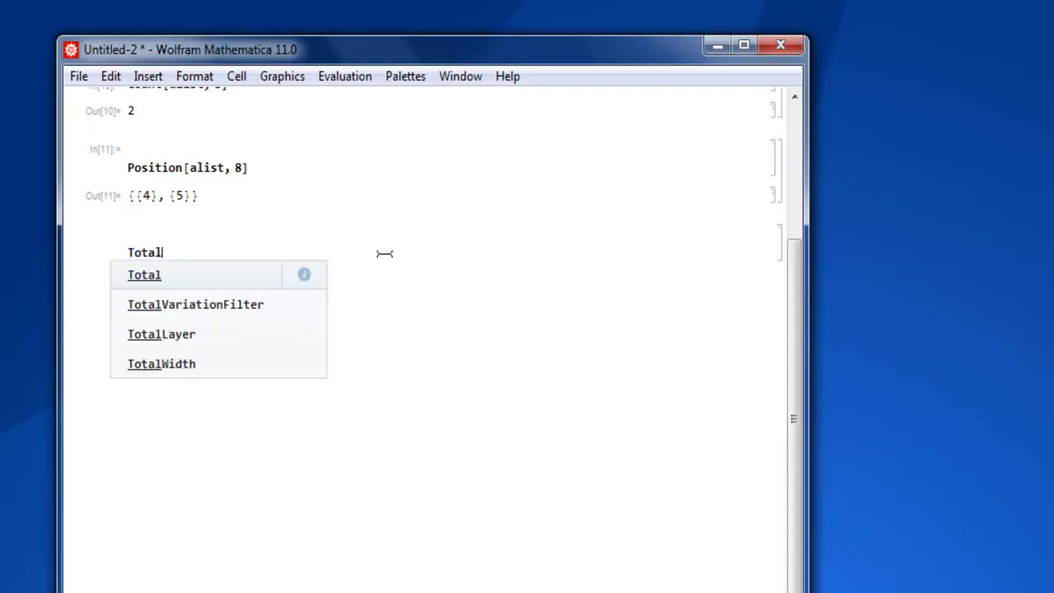
type("[alist")
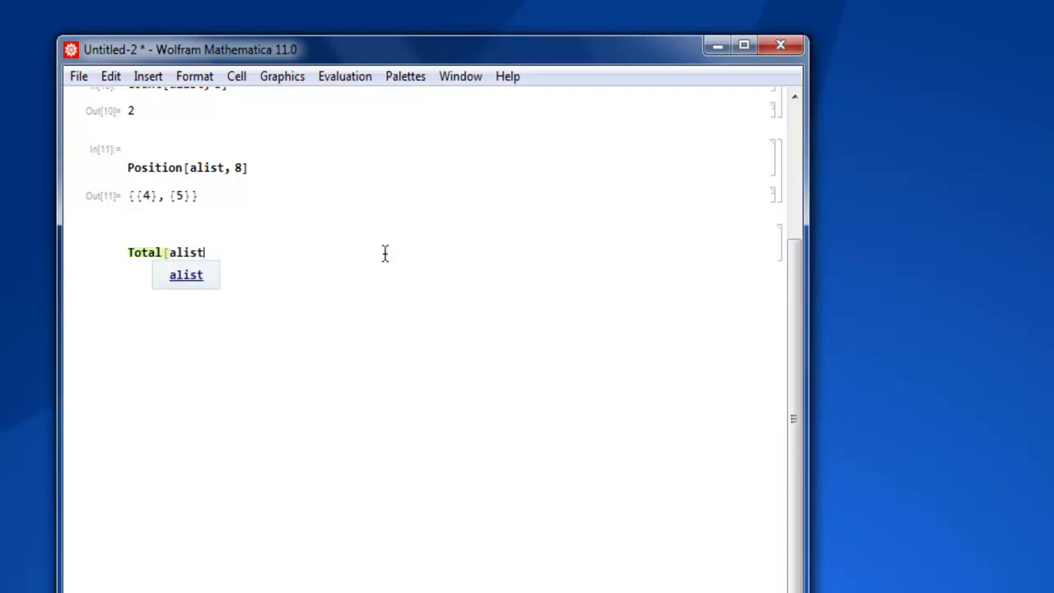
type("]")
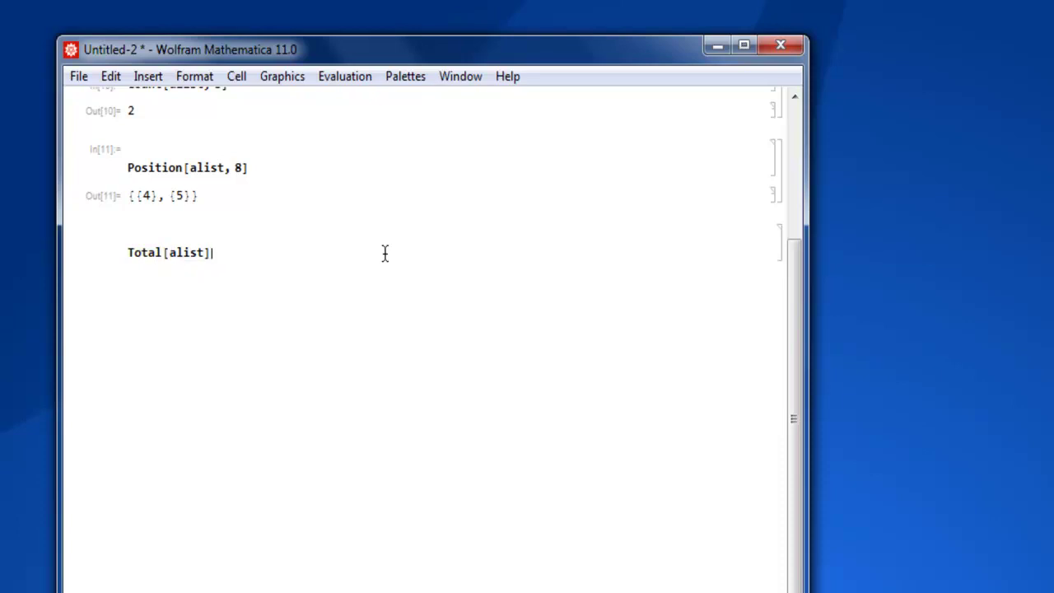
key("shift+Return")
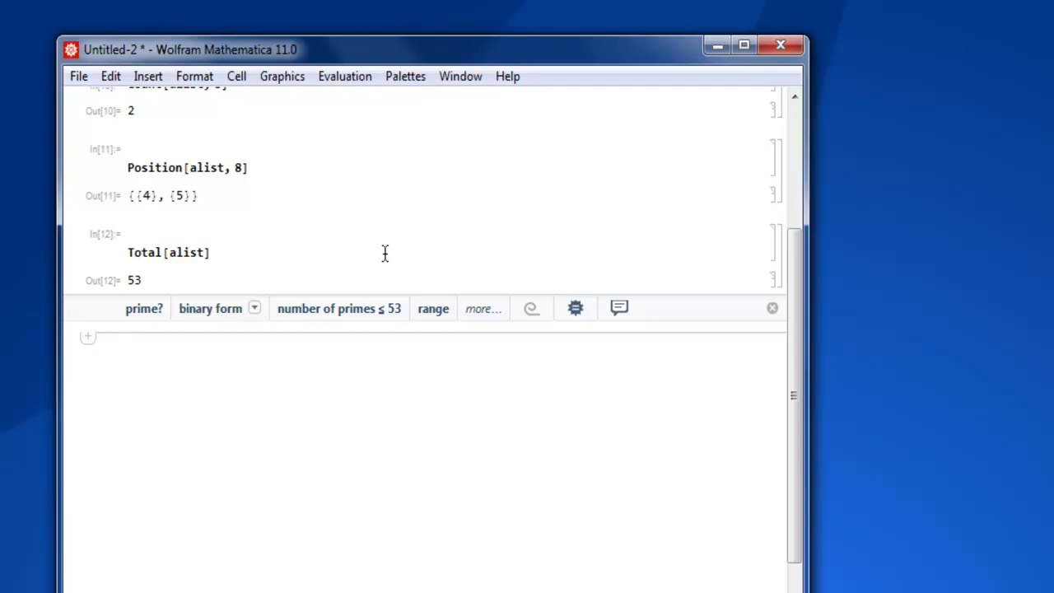
scroll(454, 222, "up", 2)
scroll(497, 228, "up", 3)
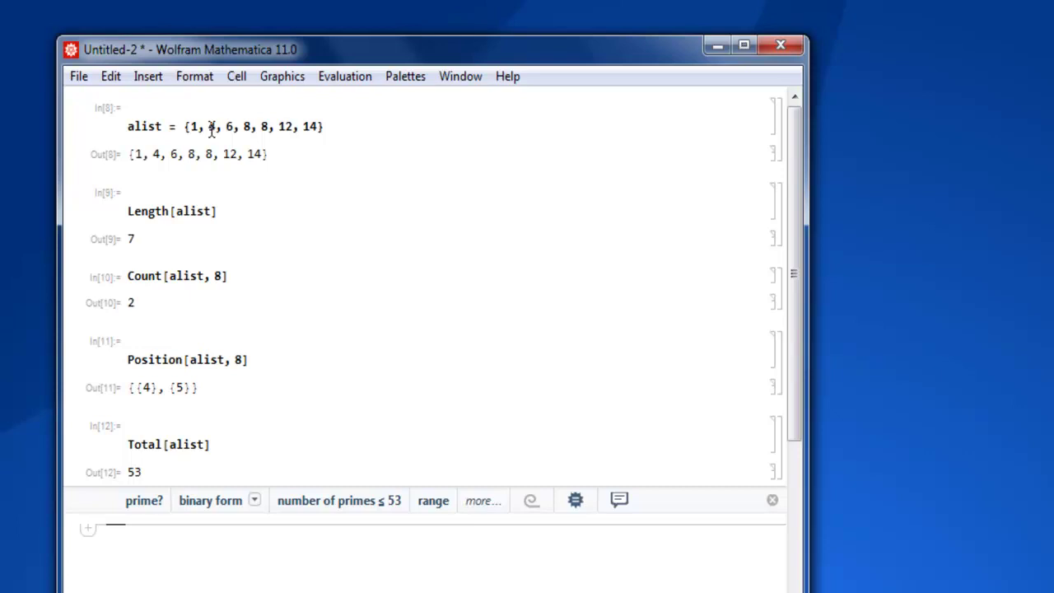
scroll(377, 362, "down", 3)
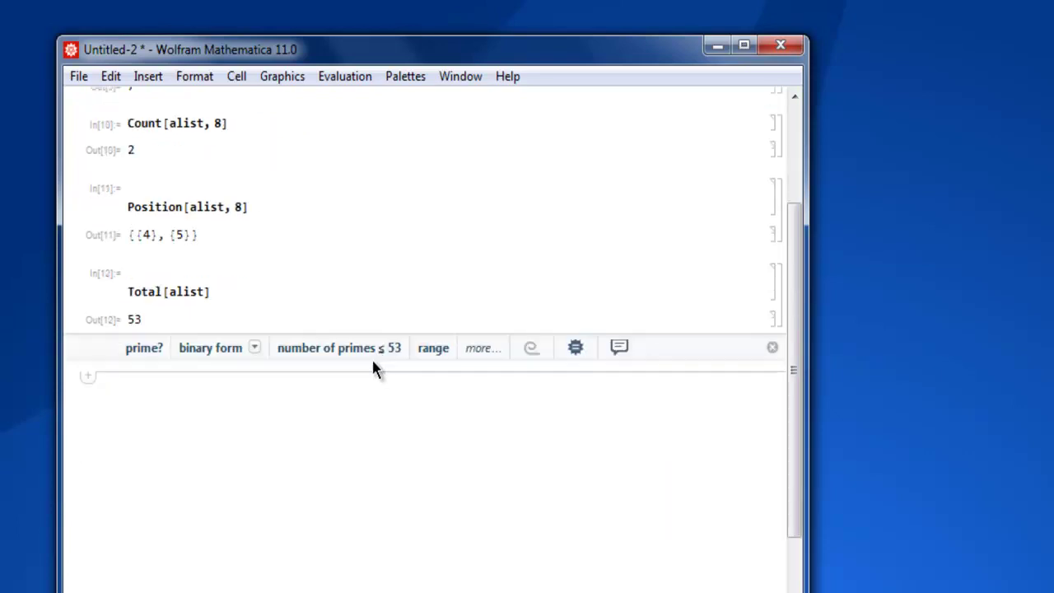
scroll(372, 358, "down", 3)
scroll(368, 356, "down", 1)
scroll(367, 355, "up", 3)
scroll(351, 355, "down", 3)
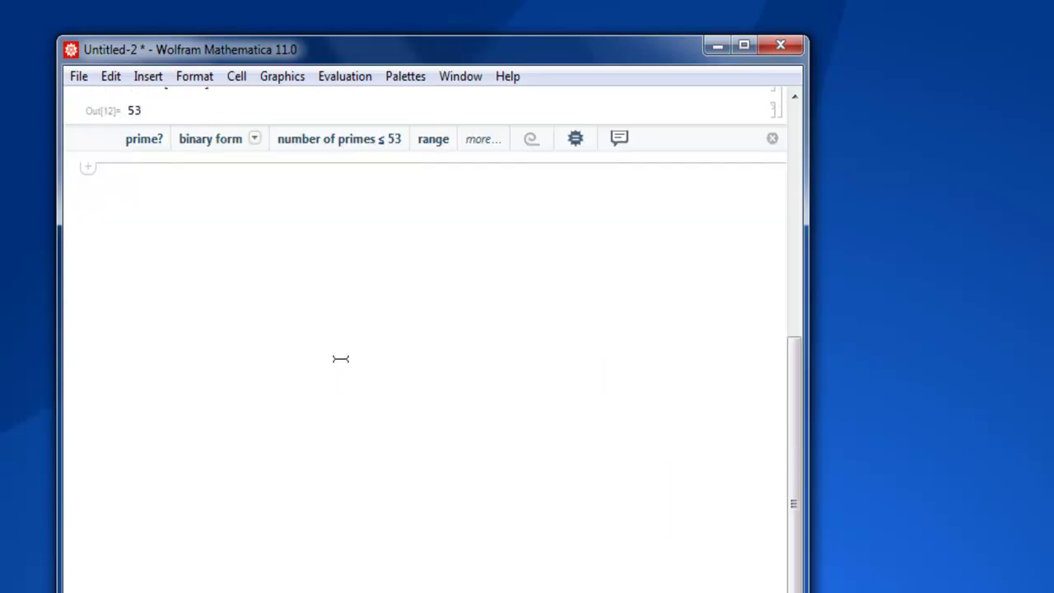
scroll(339, 357, "up", 2)
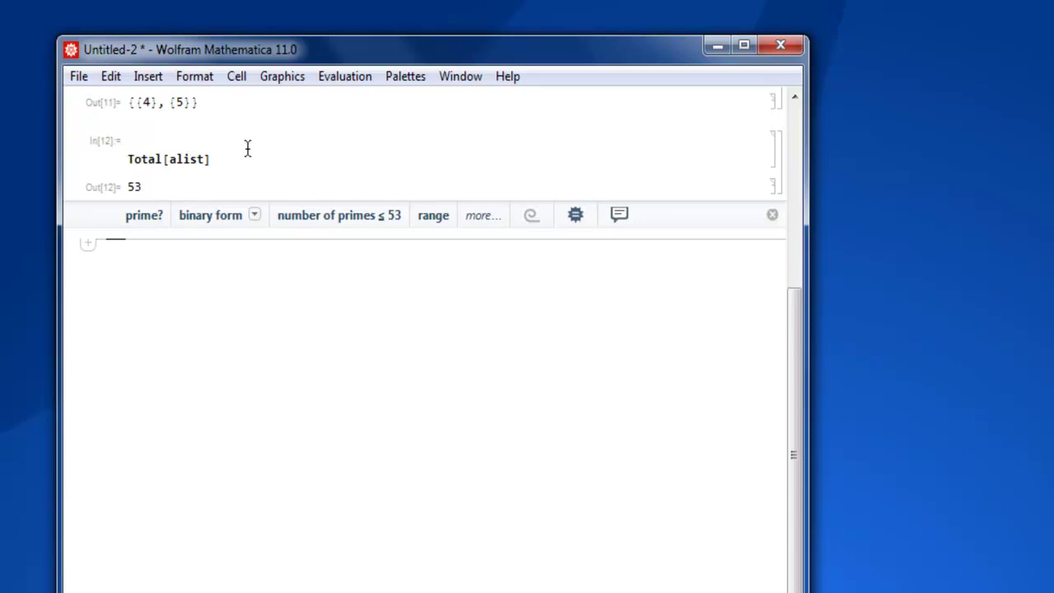
left_click(150, 183)
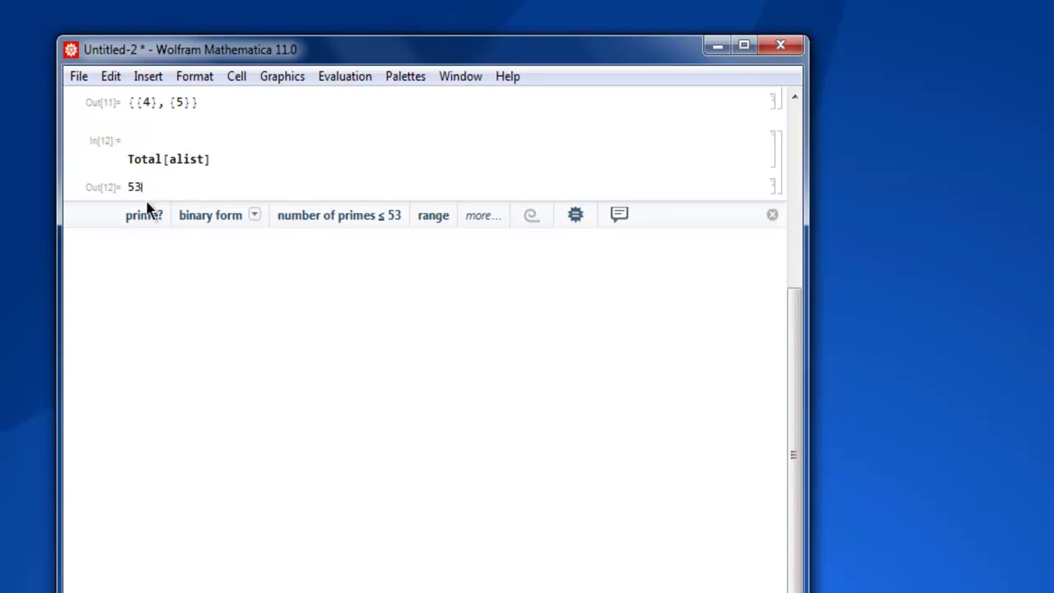
Evaluate Mean[alist] to get 53/7, and begin a new N[ cell.
left_click(238, 274)
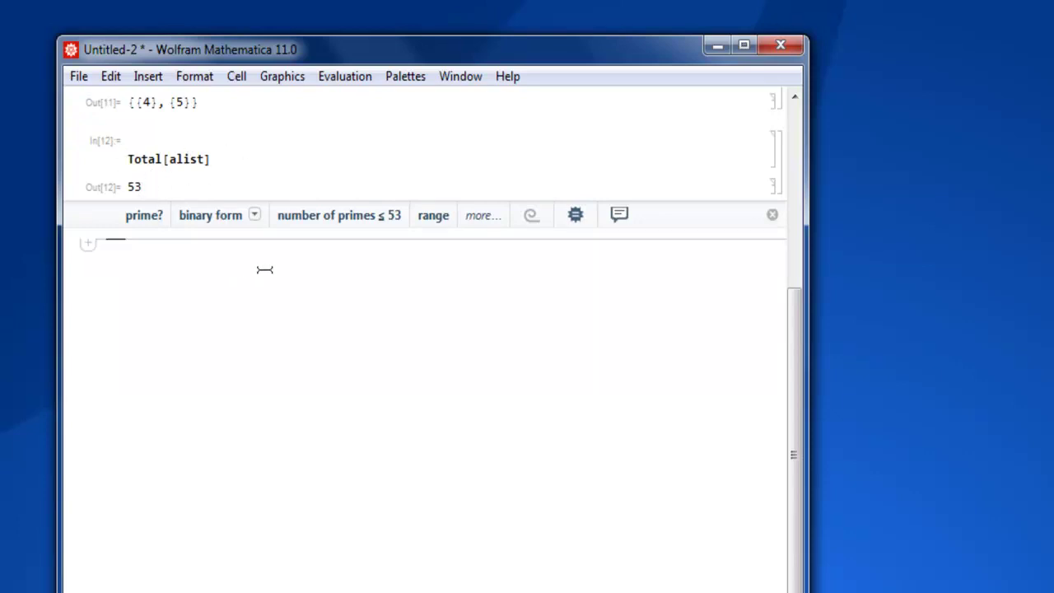
type("Me")
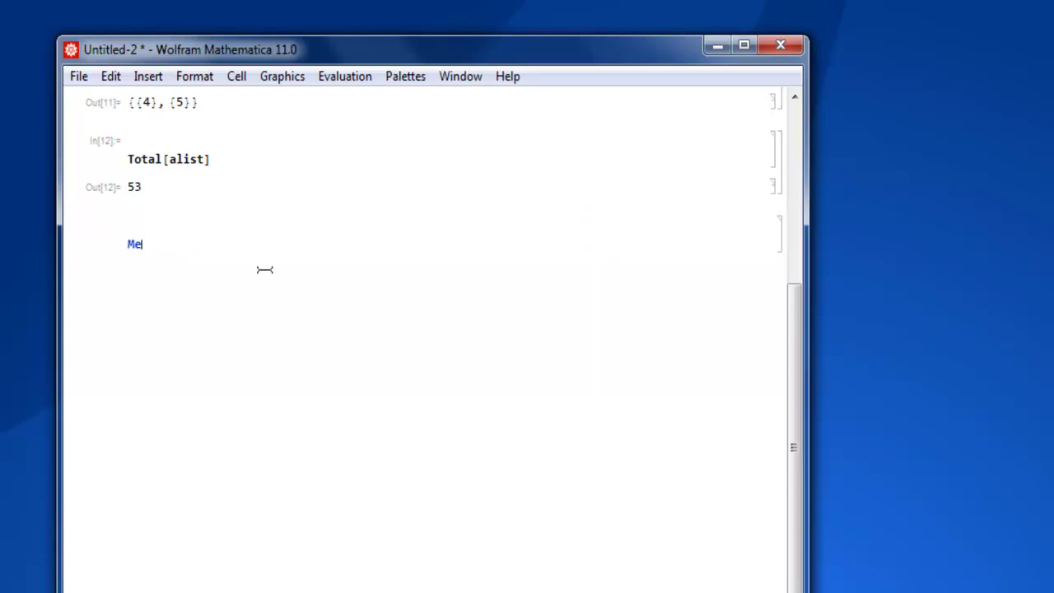
type("an[al")
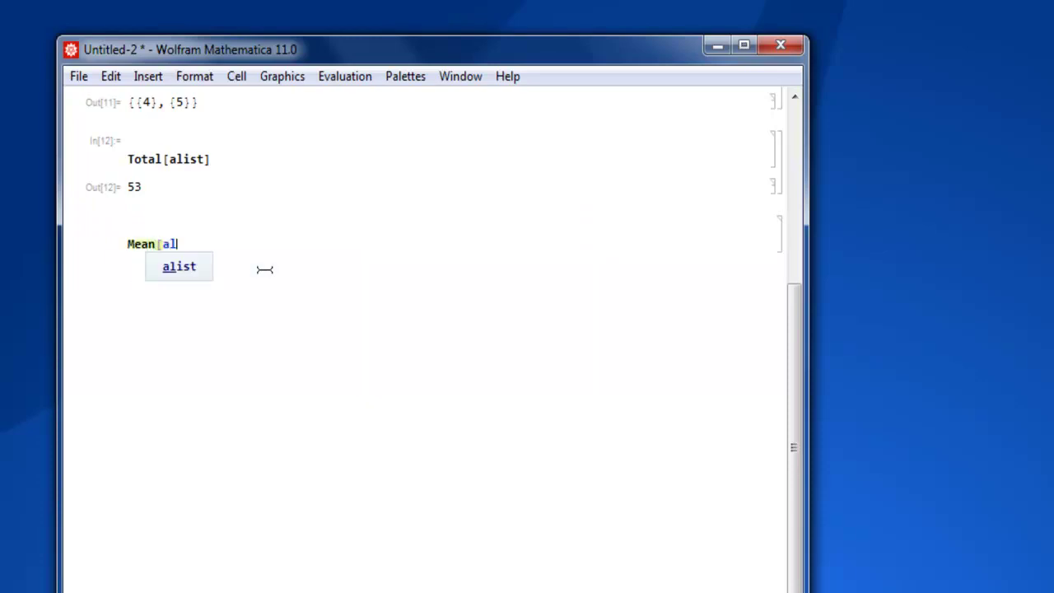
type("ist]")
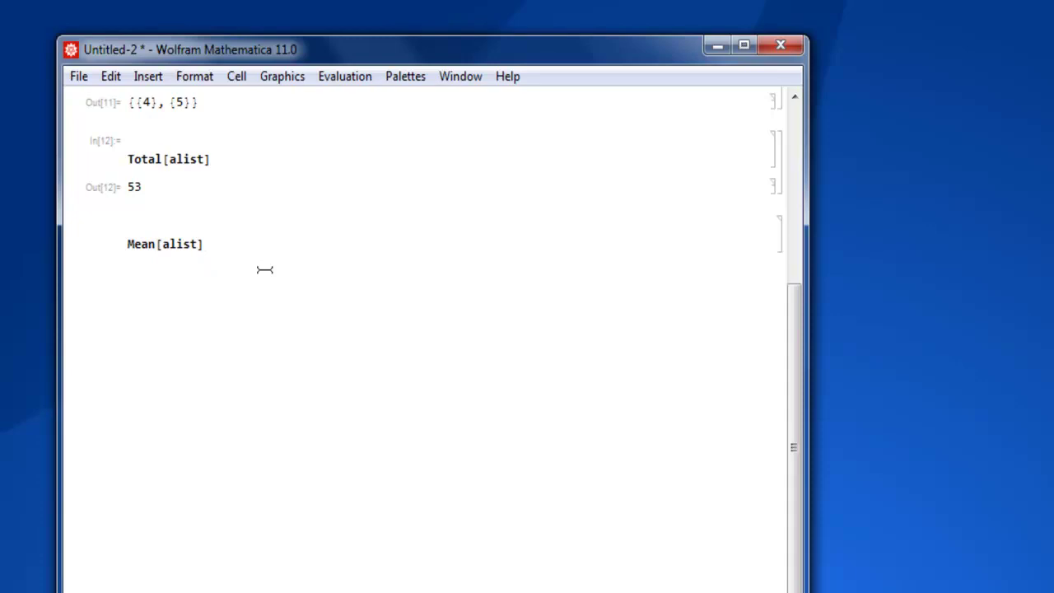
key("shift+Return")
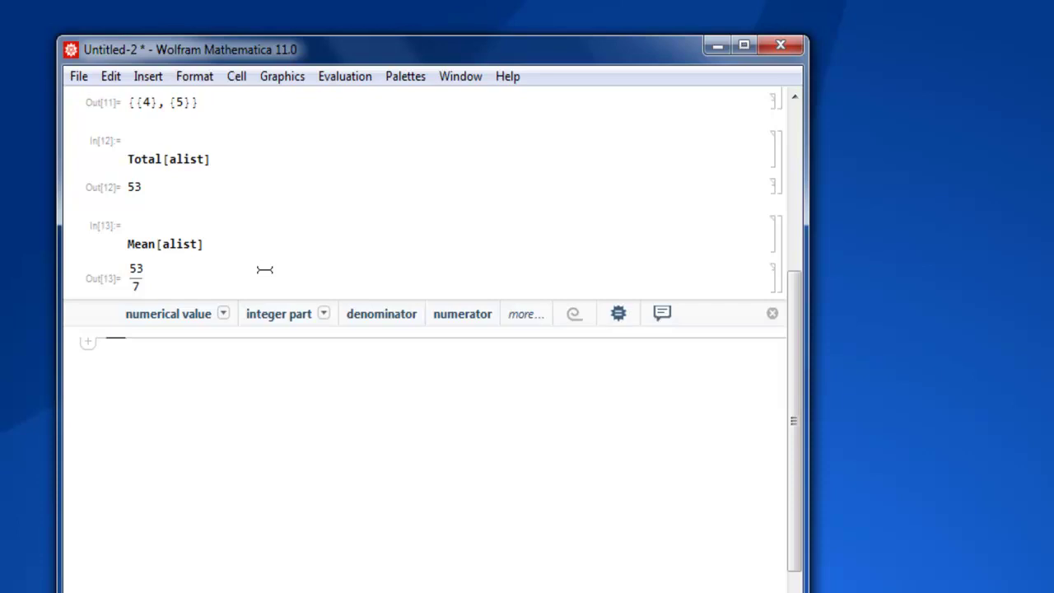
type("N[")
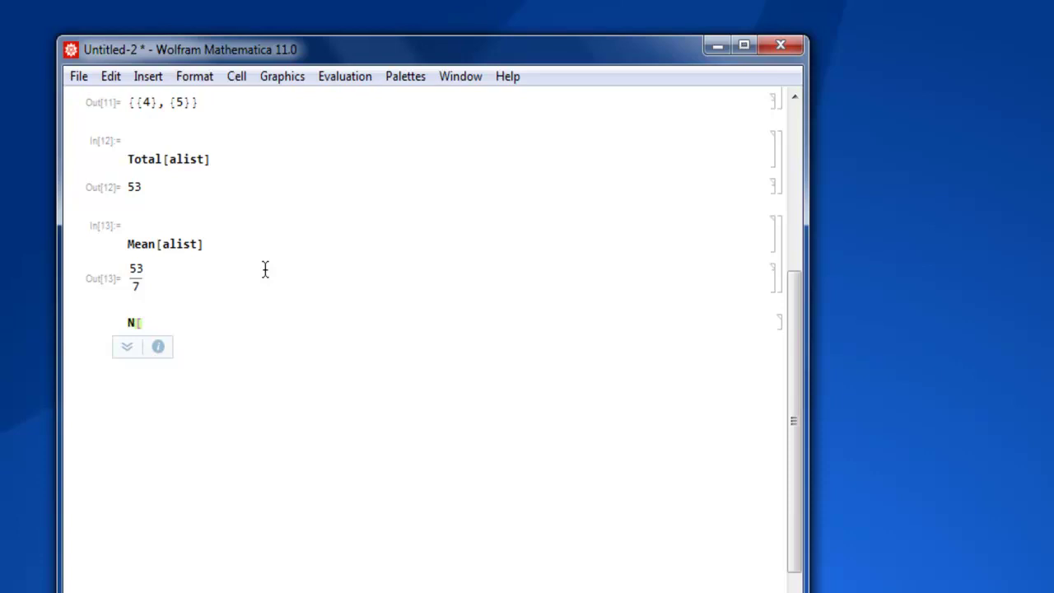
Complete and evaluate N[Mean[alist]], giving 7.57143.
type("Mean")
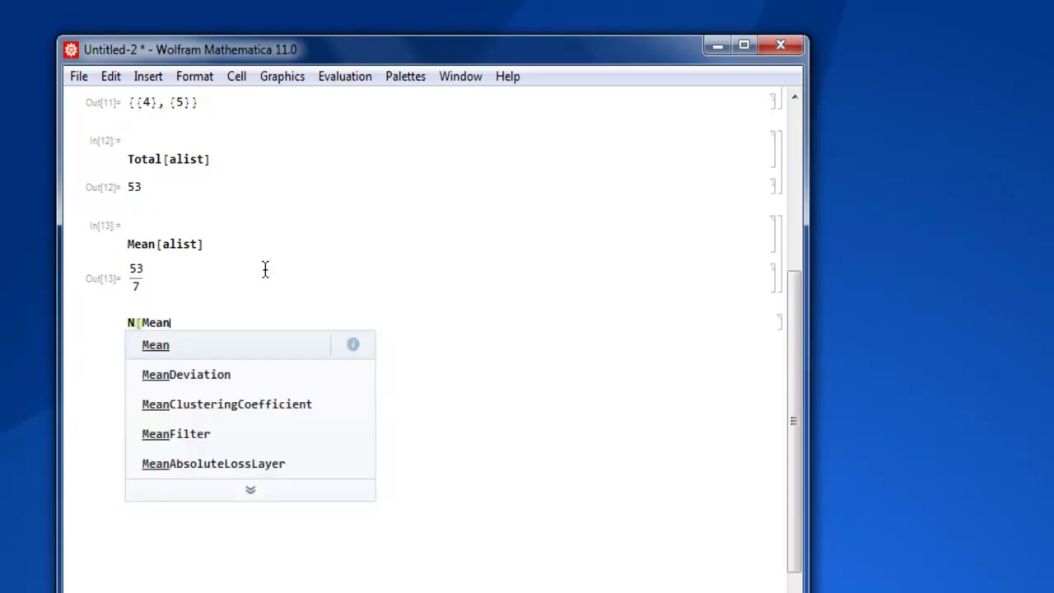
type("[al")
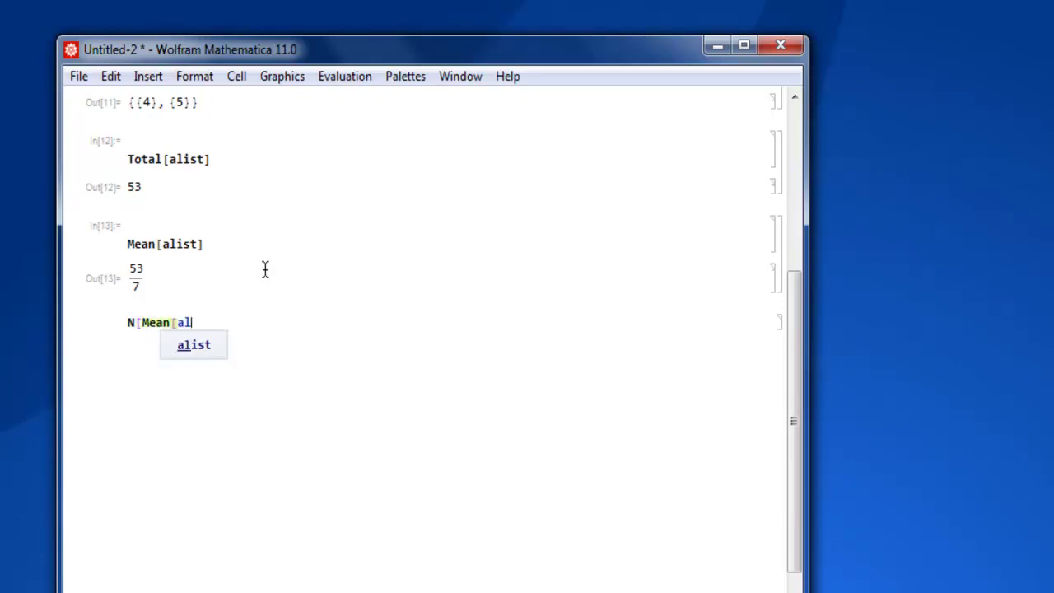
type("ist]")
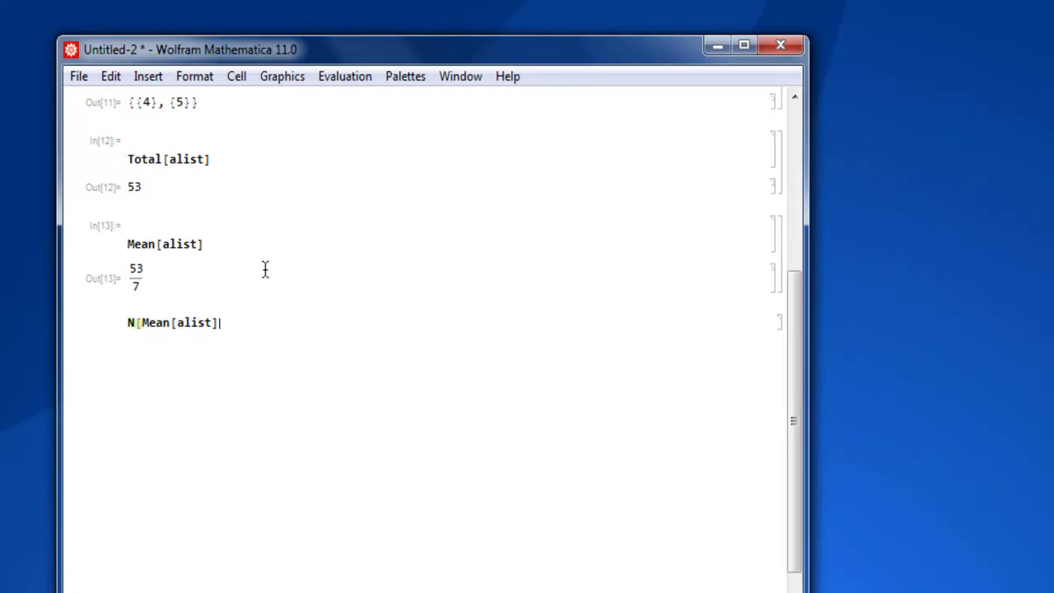
type("]")
key("shift+Return")
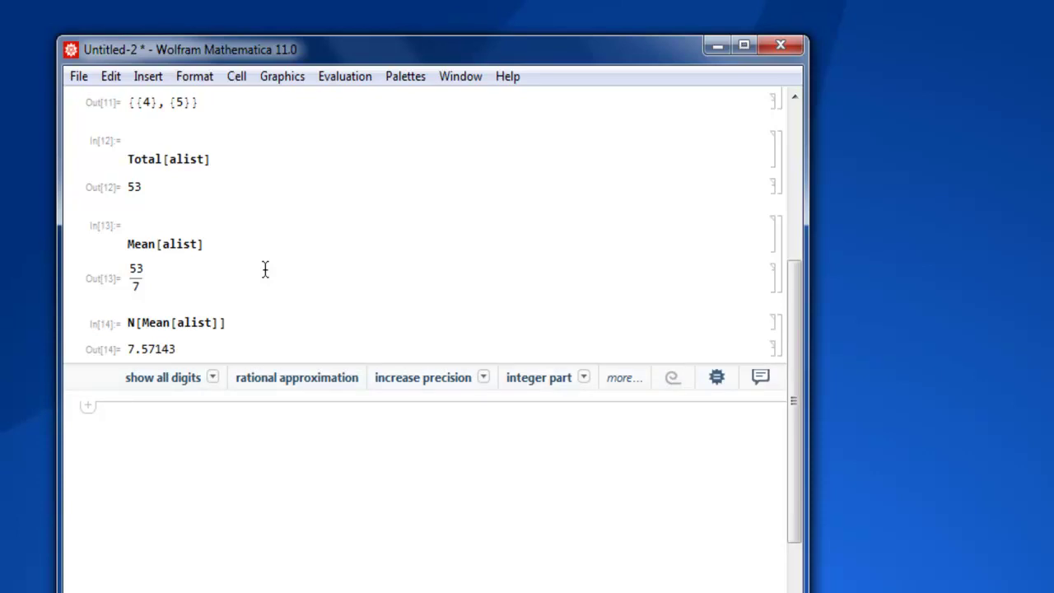
Scroll up to review the alist definition and earlier results.
scroll(289, 237, "up", 5)
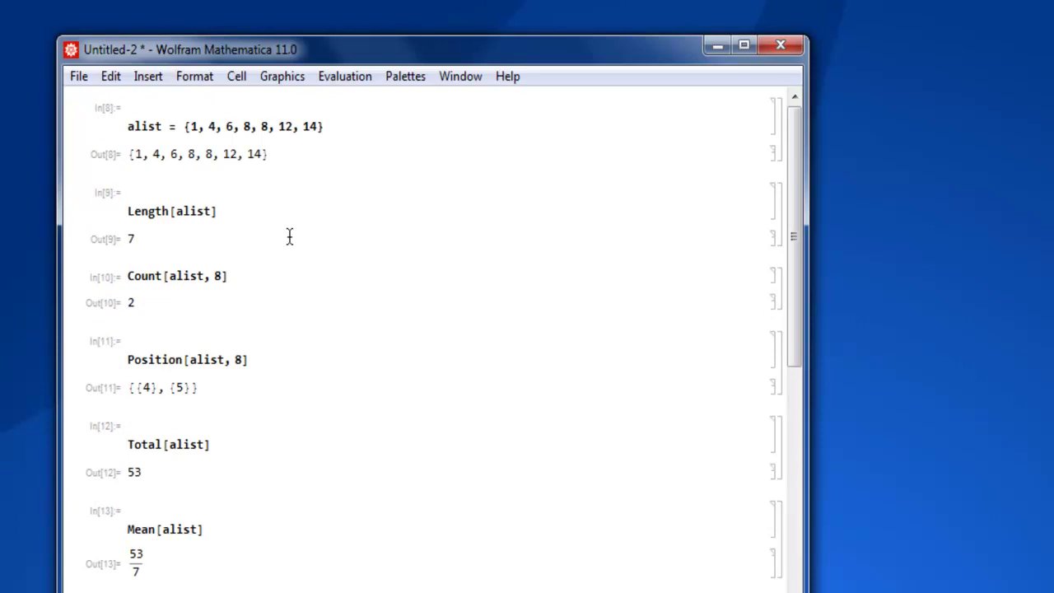